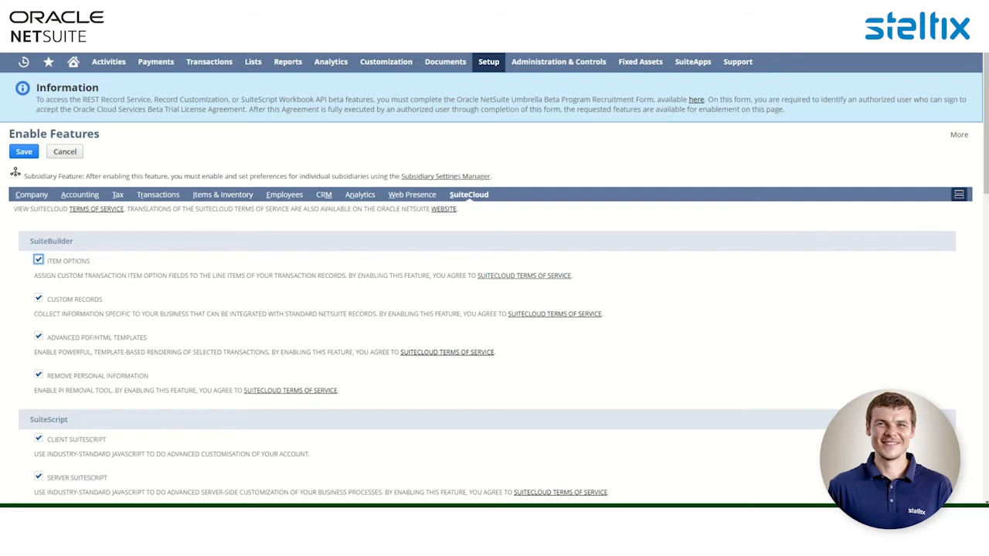
Step: Open the personal information removal requests list and start a new removal request
mouse_move(254, 68)
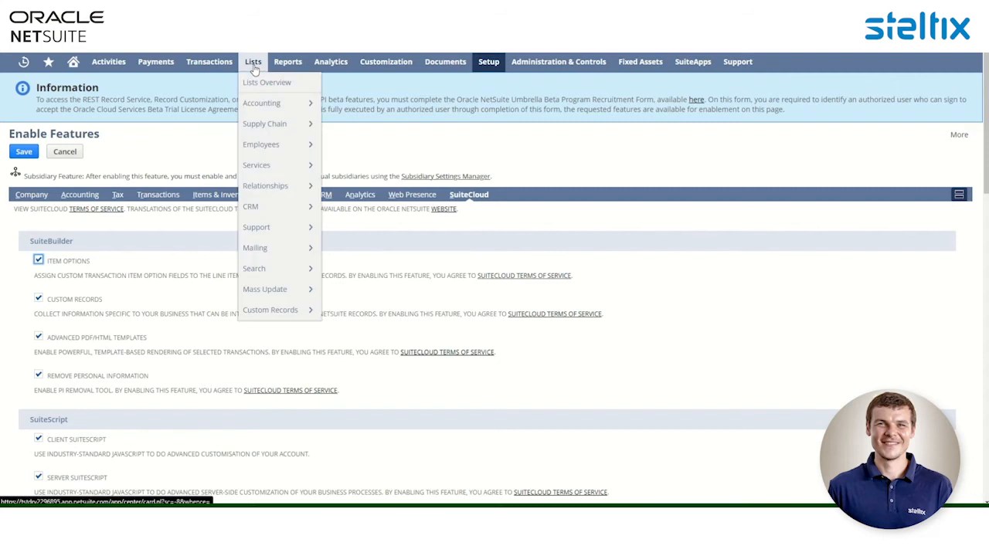
mouse_move(261, 289)
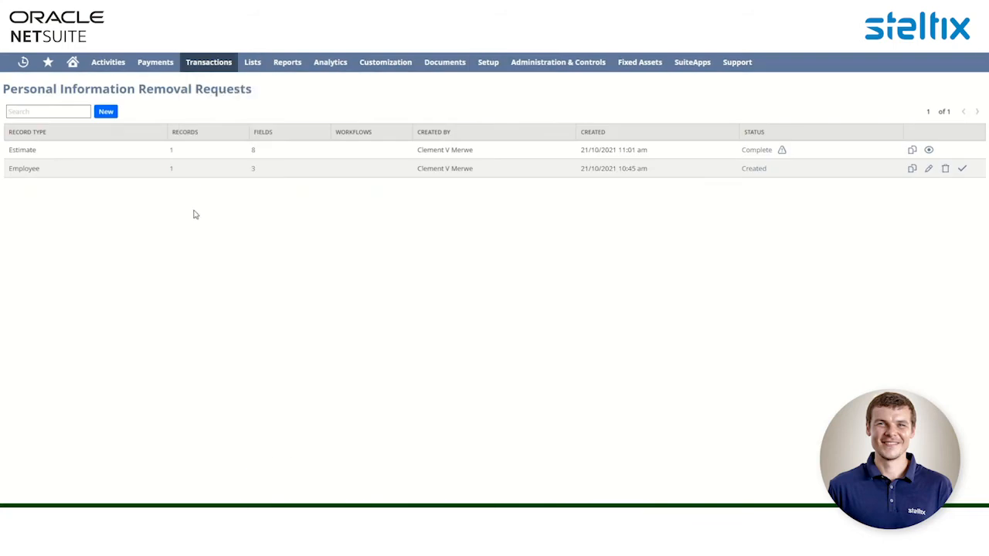
click(107, 113)
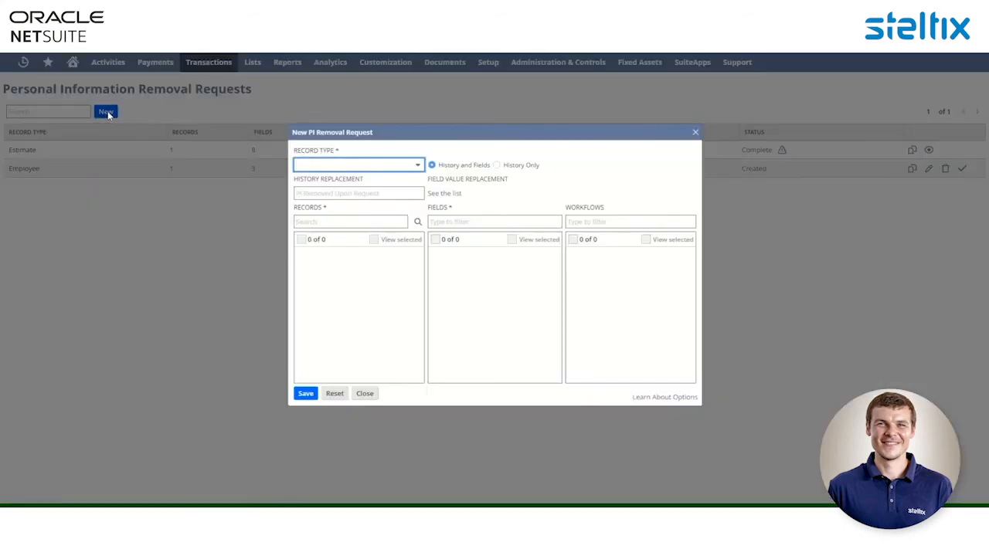
Step: Set the new removal request's record type to Customer
click(407, 167)
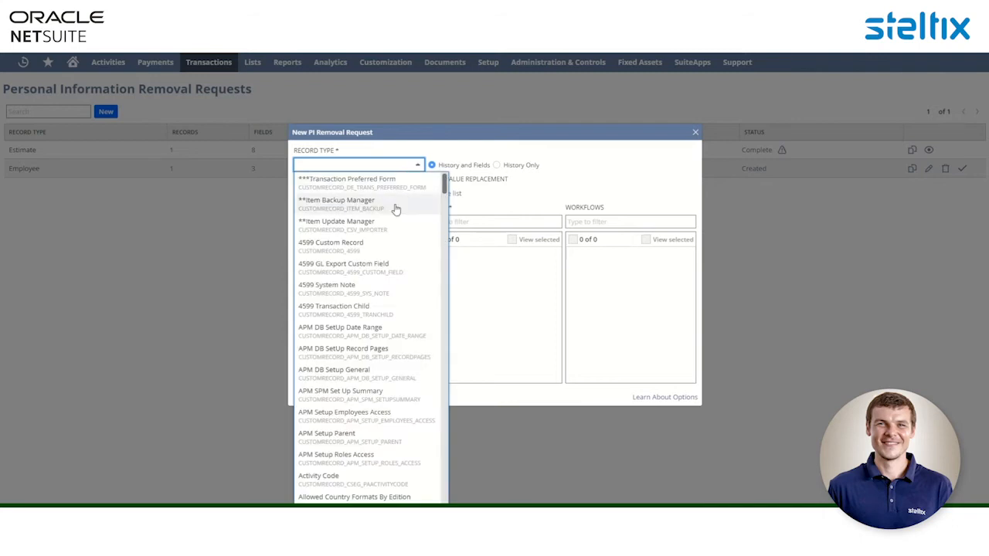
scroll(379, 229, down, 5)
scroll(380, 235, down, 3)
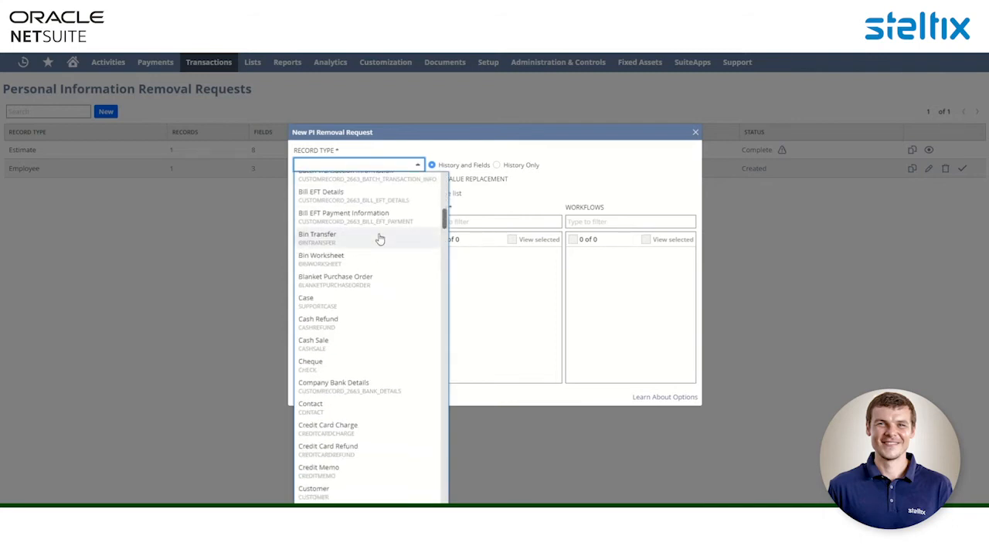
scroll(380, 255, down, 6)
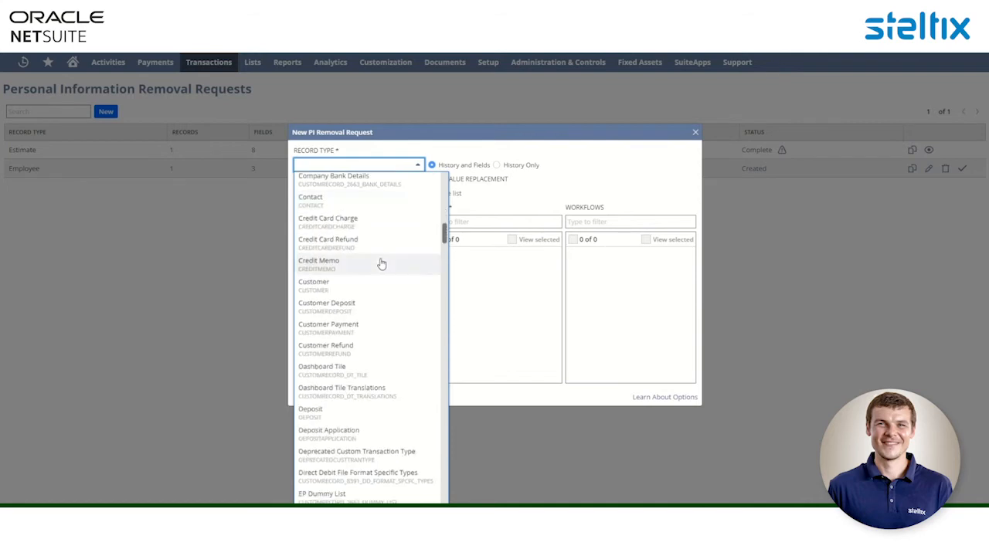
scroll(378, 259, down, 2)
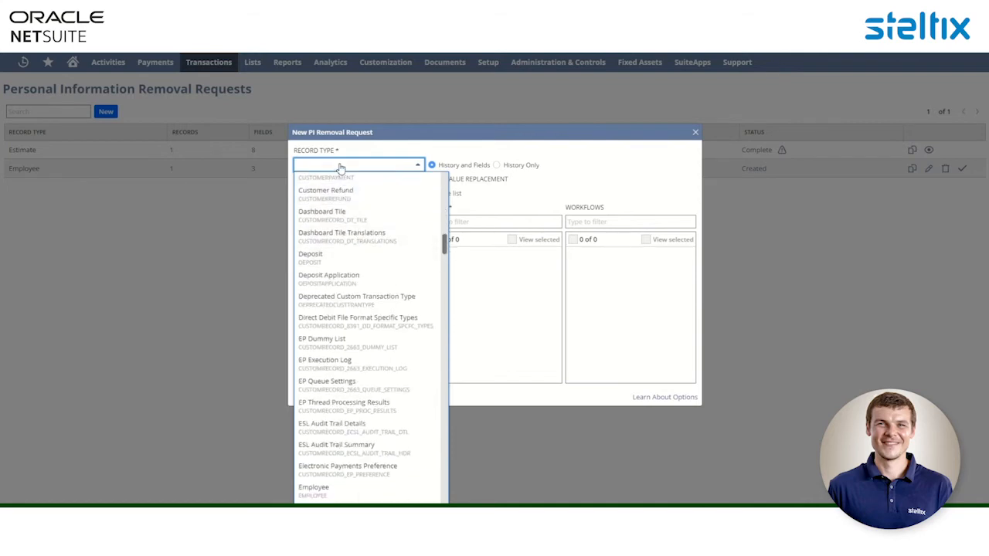
text(Customer)
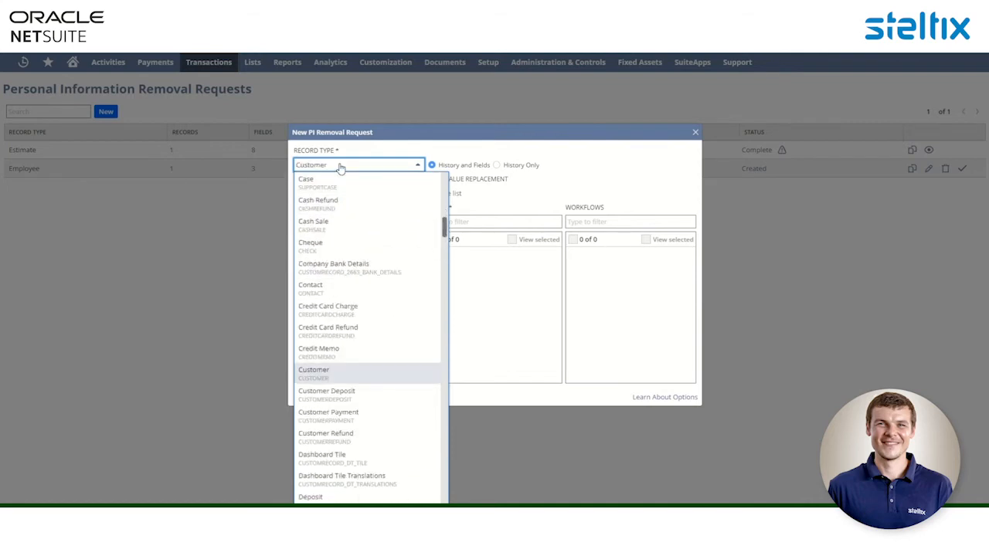
key(Return)
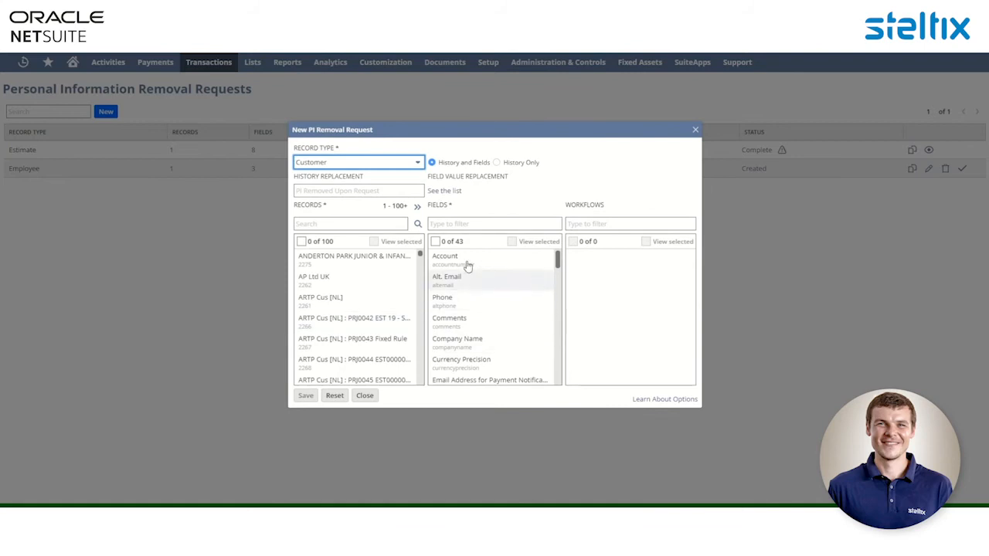
Step: Select the customer records ARTP10 : PRJ0037 OPP#4, PRJ0040 Technical looks and PRJ0041, and review the selected records
click(339, 190)
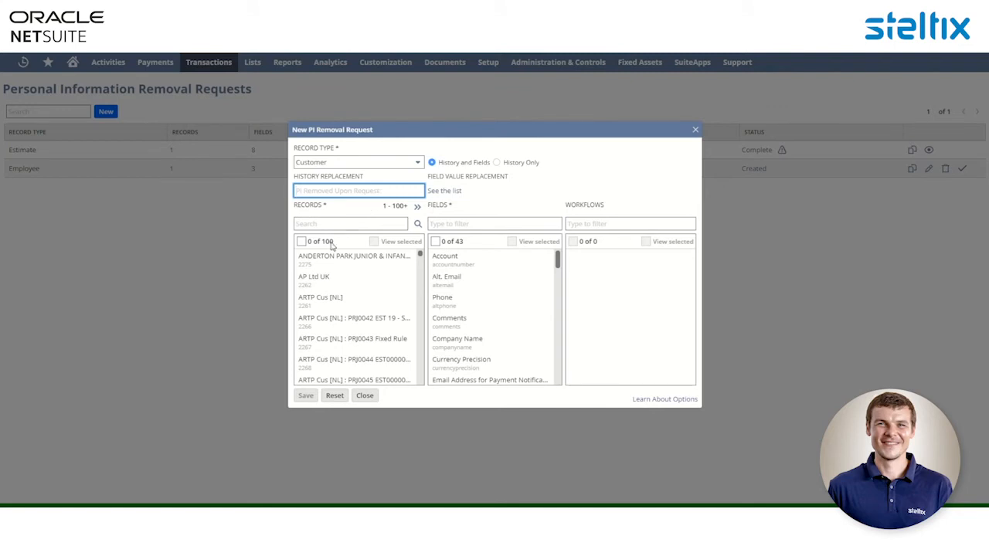
click(317, 224)
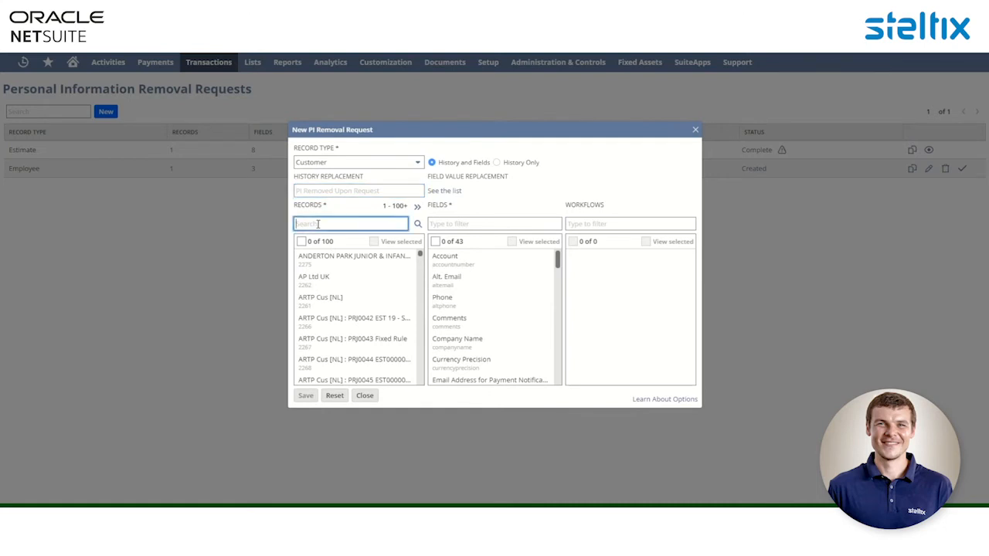
scroll(336, 281, down, 3)
scroll(336, 282, down, 2)
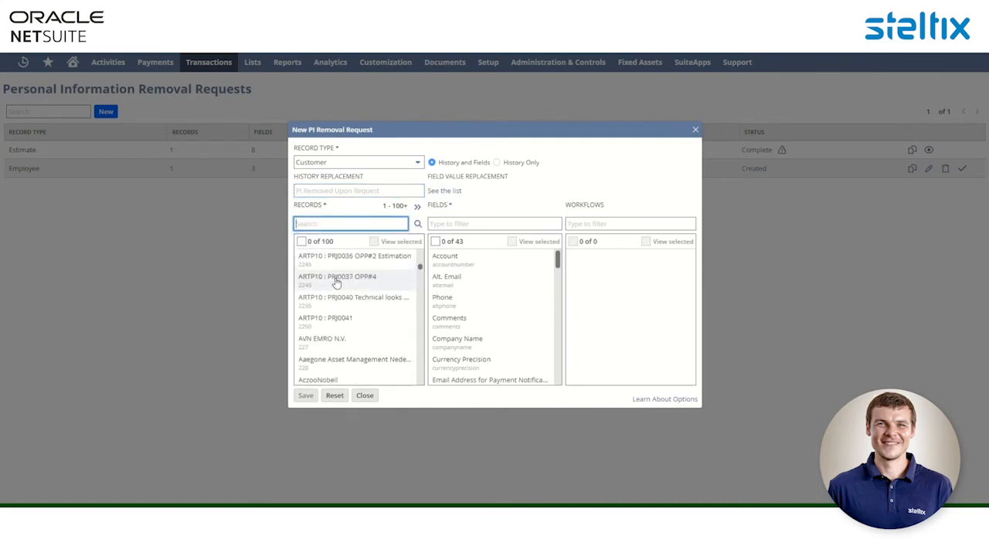
scroll(336, 282, down, 3)
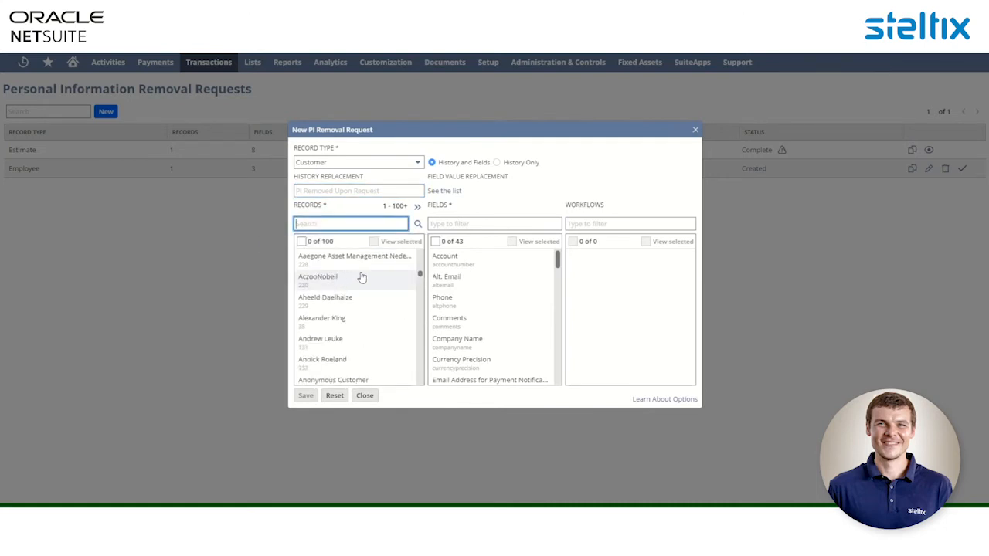
scroll(362, 276, up, 2)
click(348, 286)
click(347, 306)
click(340, 320)
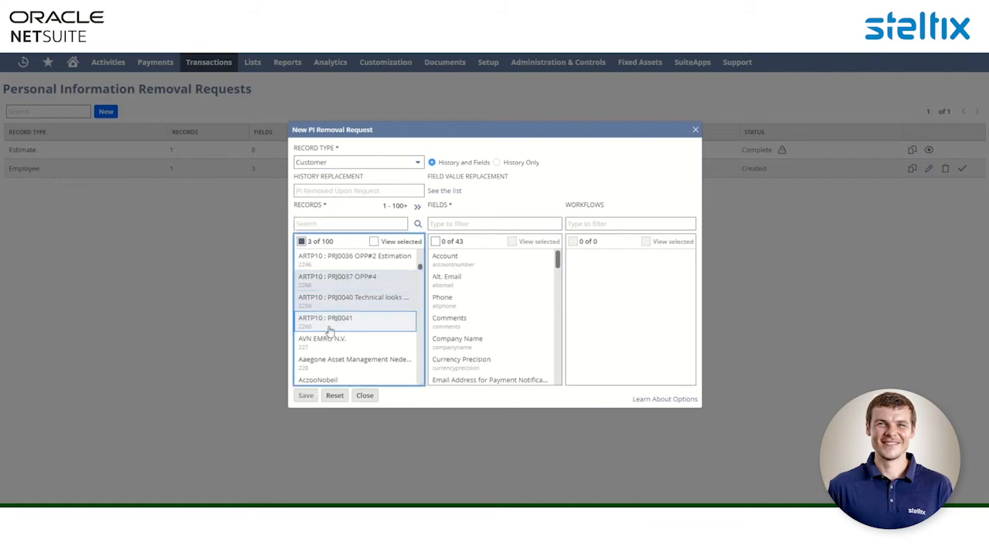
click(374, 243)
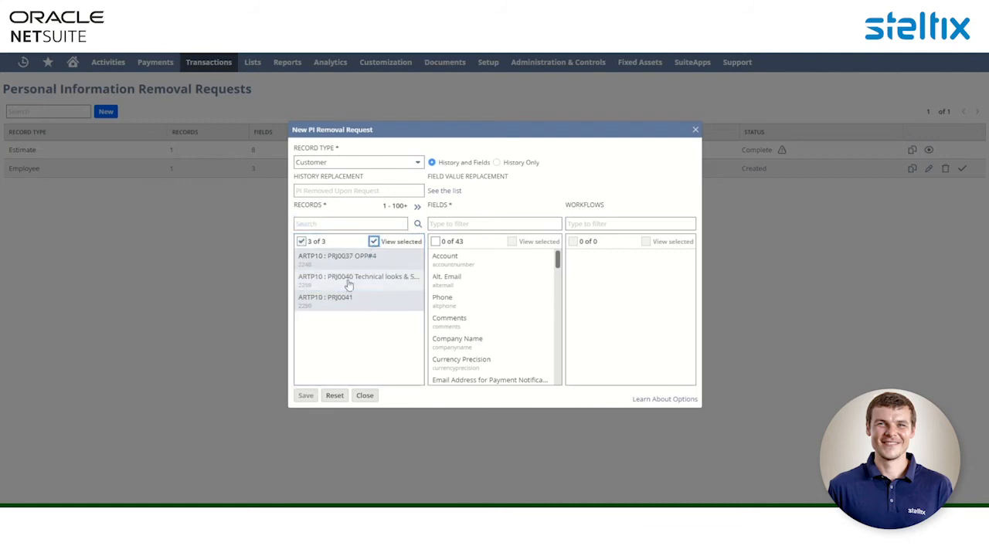
click(374, 242)
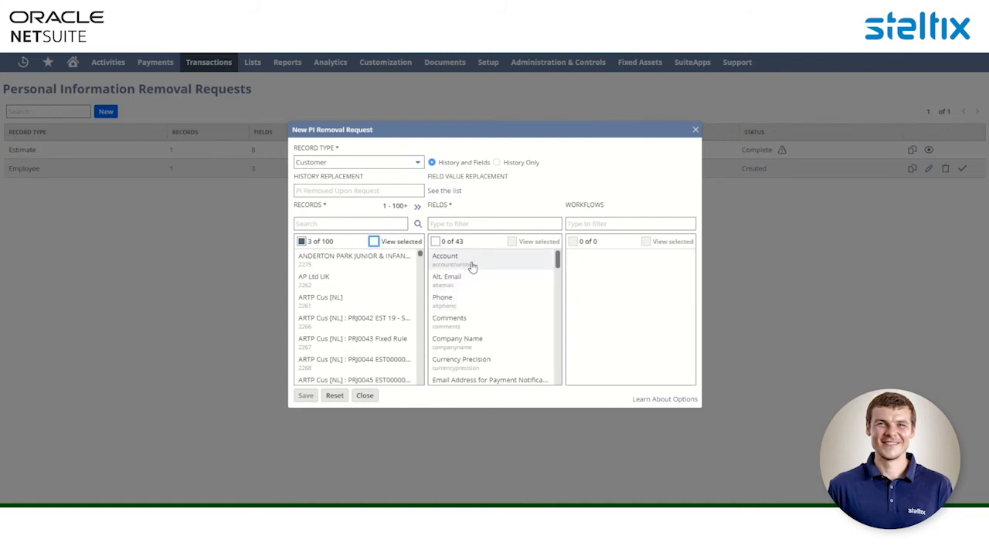
Step: Select the Phone and Email fields for removal
click(466, 305)
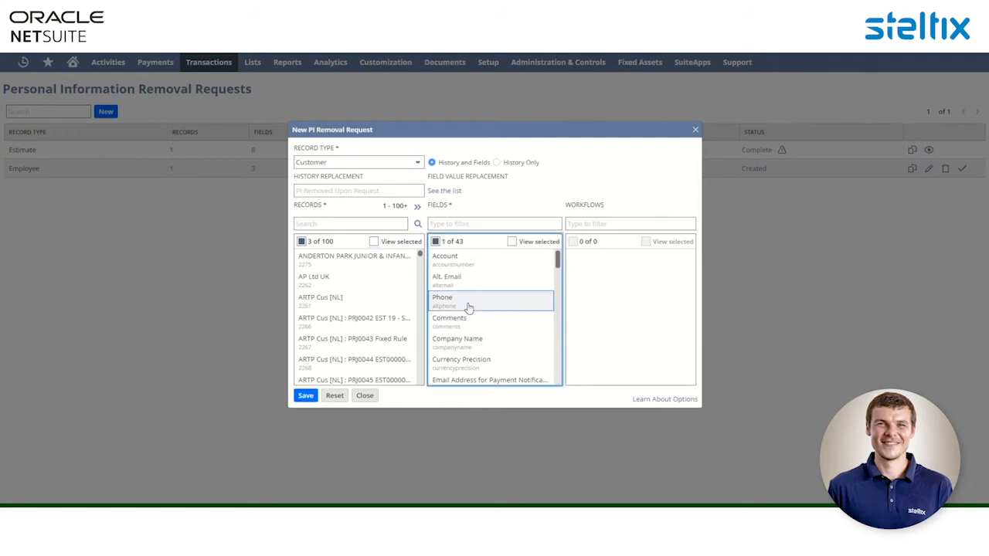
scroll(496, 307, down, 5)
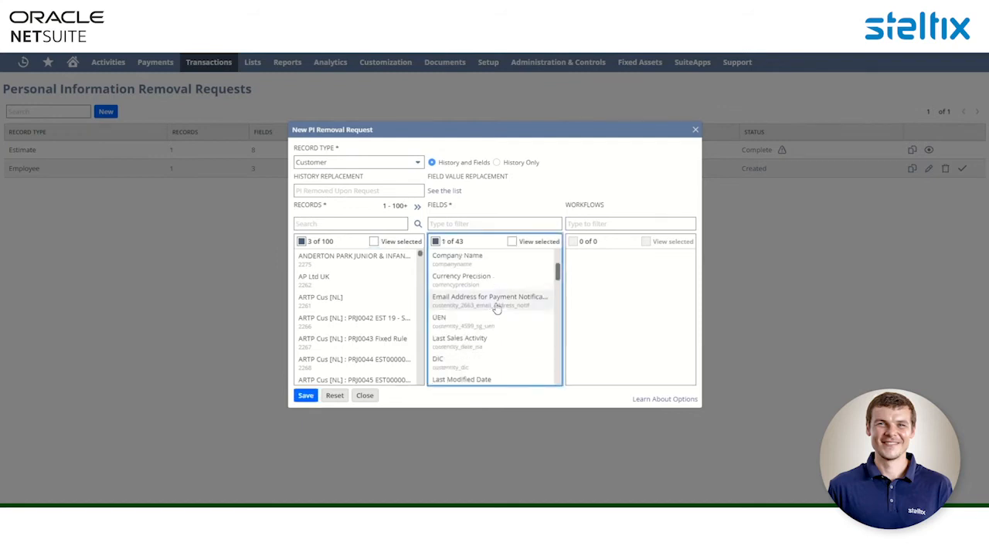
scroll(497, 307, down, 3)
click(467, 224)
text(em)
click(462, 300)
Step: Filter the fields by "acc", clear the previous field selection, choose only Account, and save the request
double_click(456, 224)
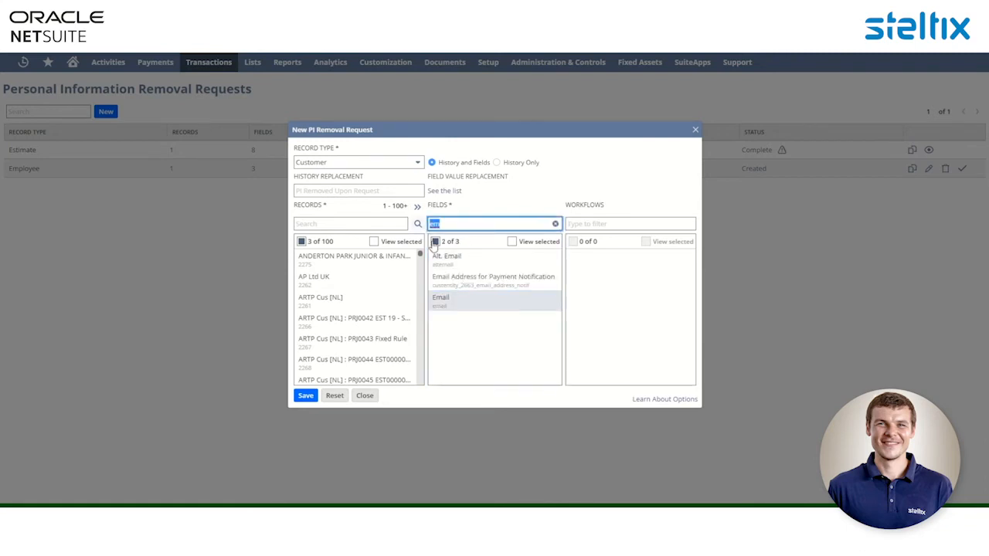
text(acc)
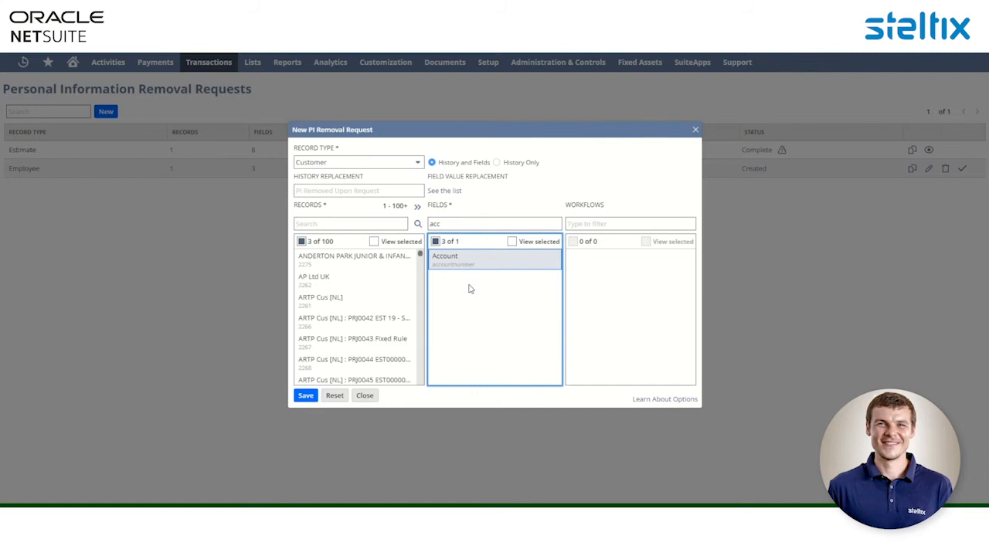
click(438, 267)
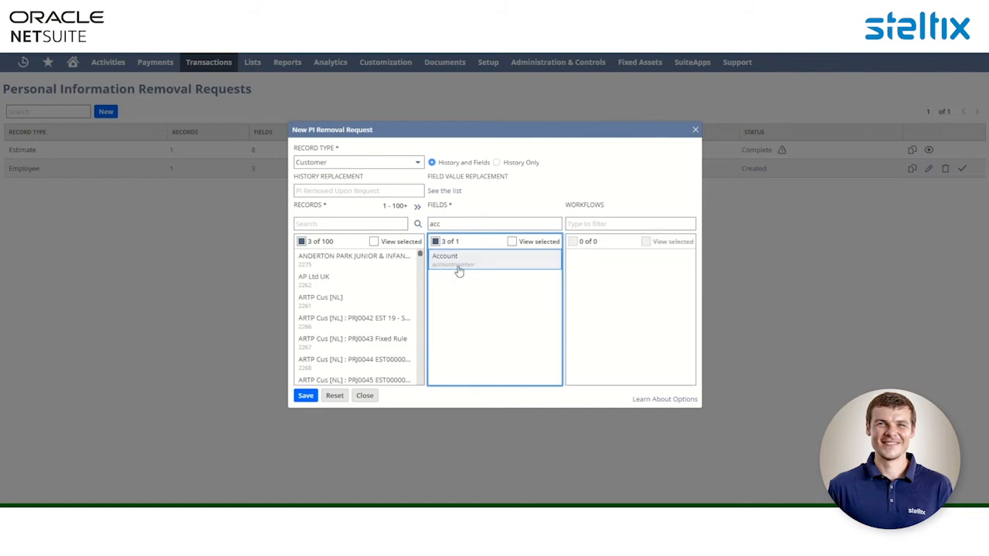
click(512, 242)
click(435, 241)
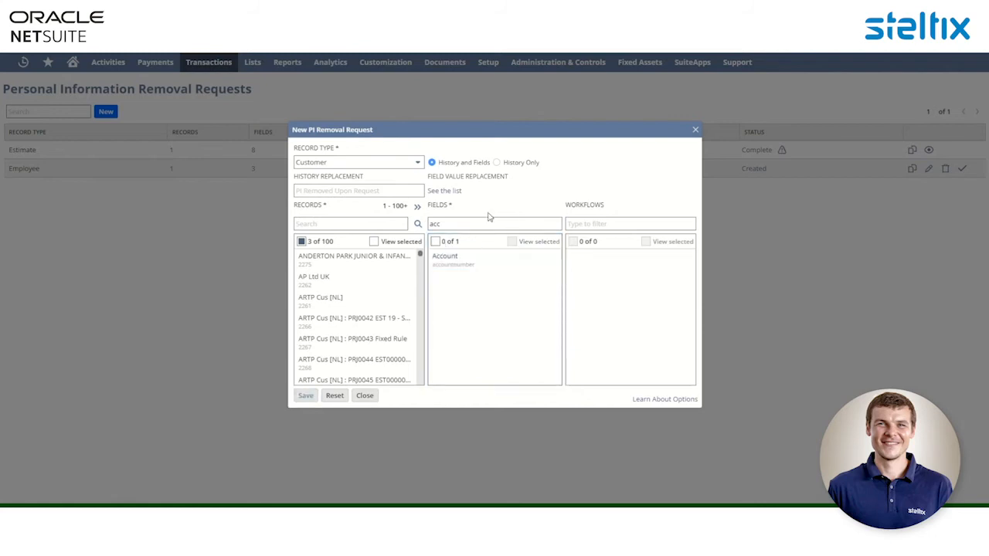
click(446, 258)
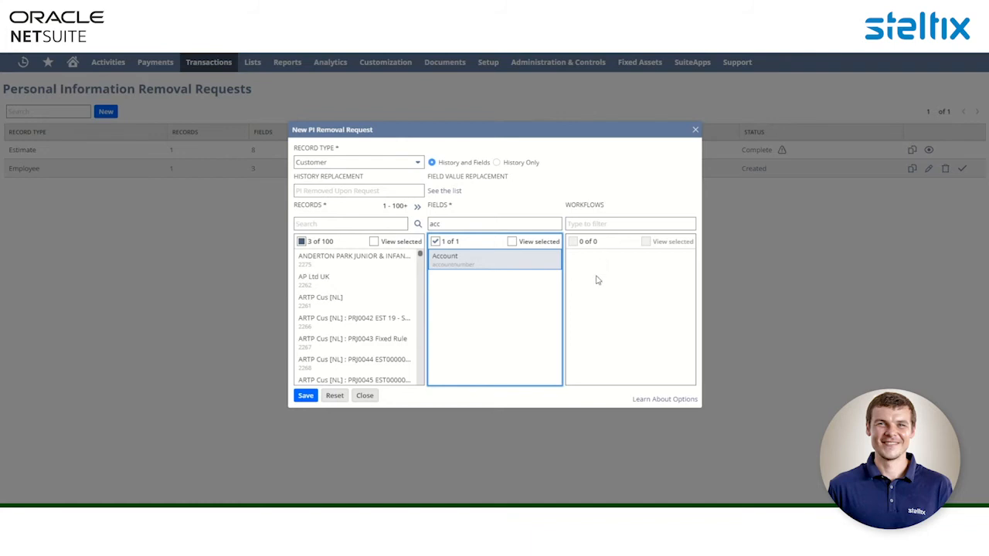
click(306, 396)
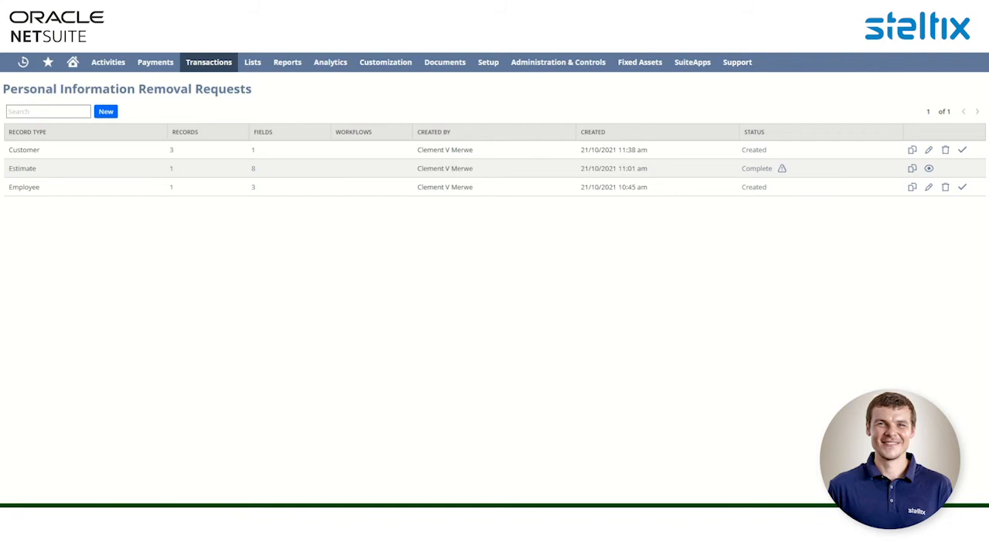
mouse_move(251, 68)
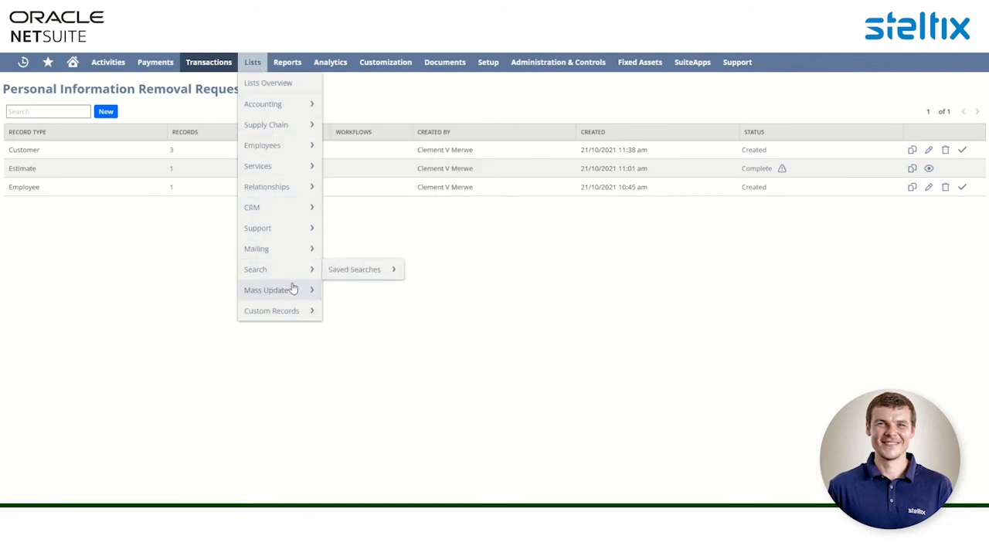
mouse_move(296, 289)
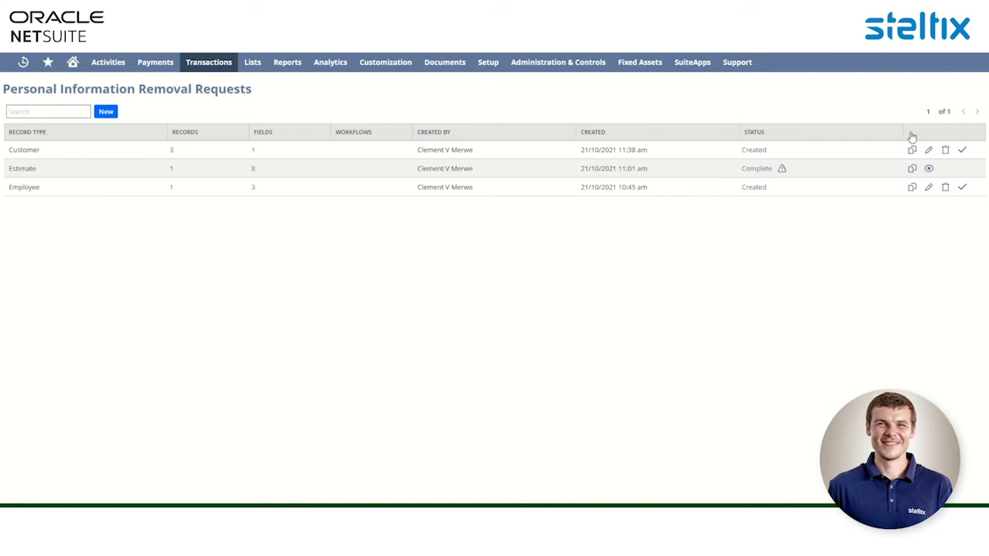
Step: Examine which records and fields the listed removal requests include
mouse_move(173, 155)
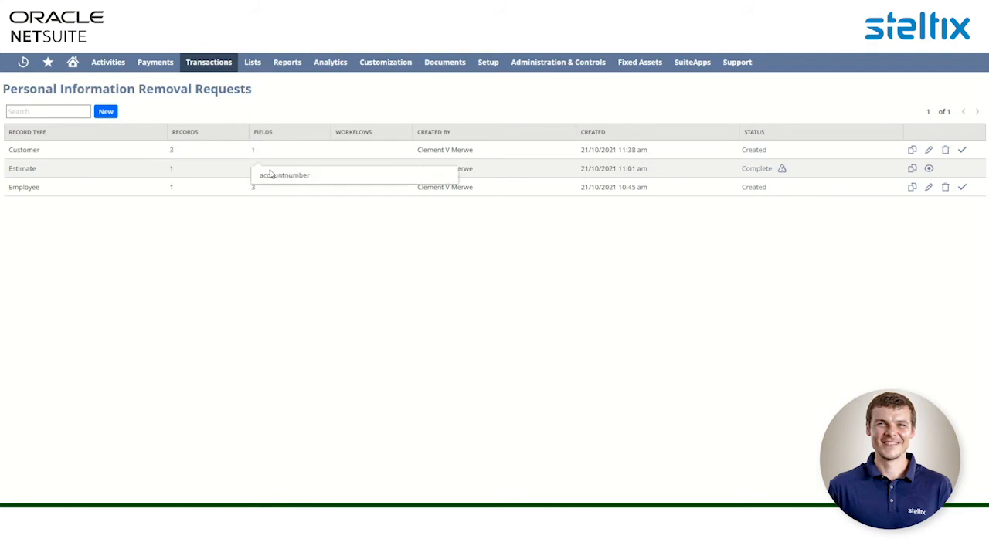
click(252, 172)
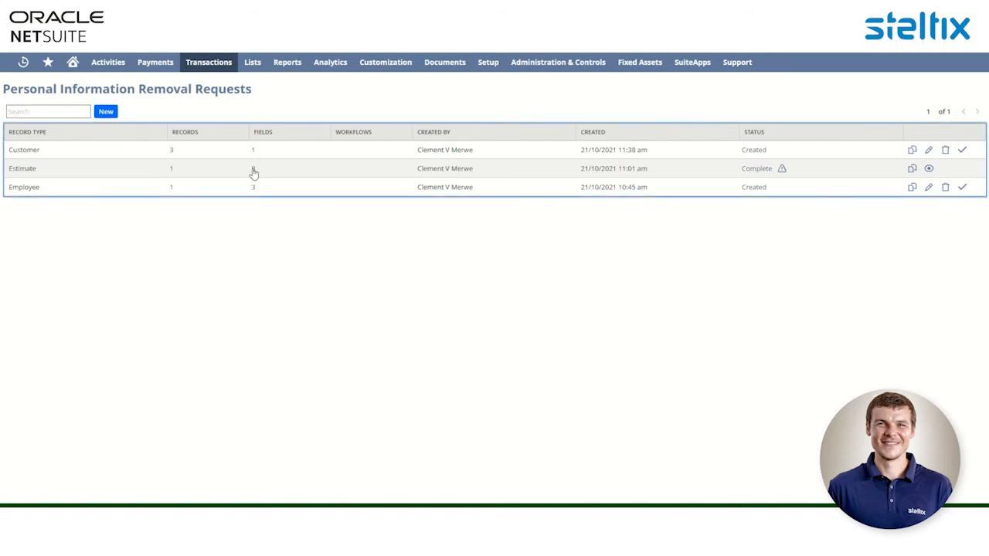
mouse_move(254, 190)
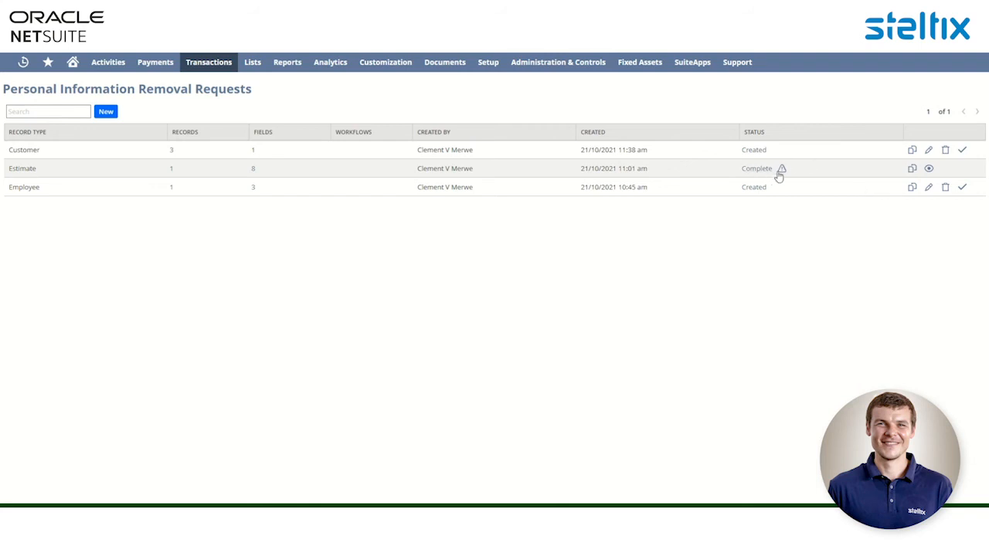
Step: View the details of the completed Estimate removal request, including its records and fields, and close it
click(928, 169)
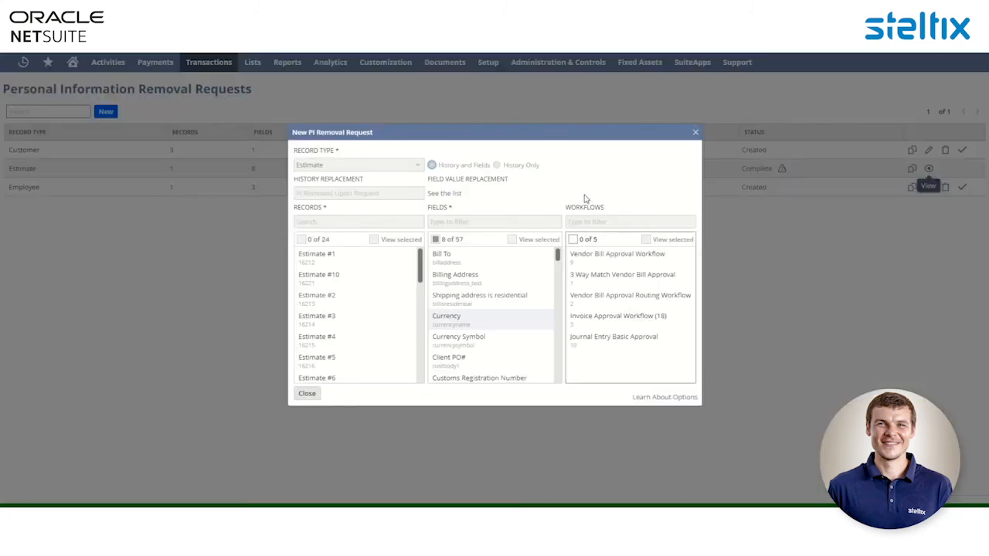
scroll(360, 292, down, 3)
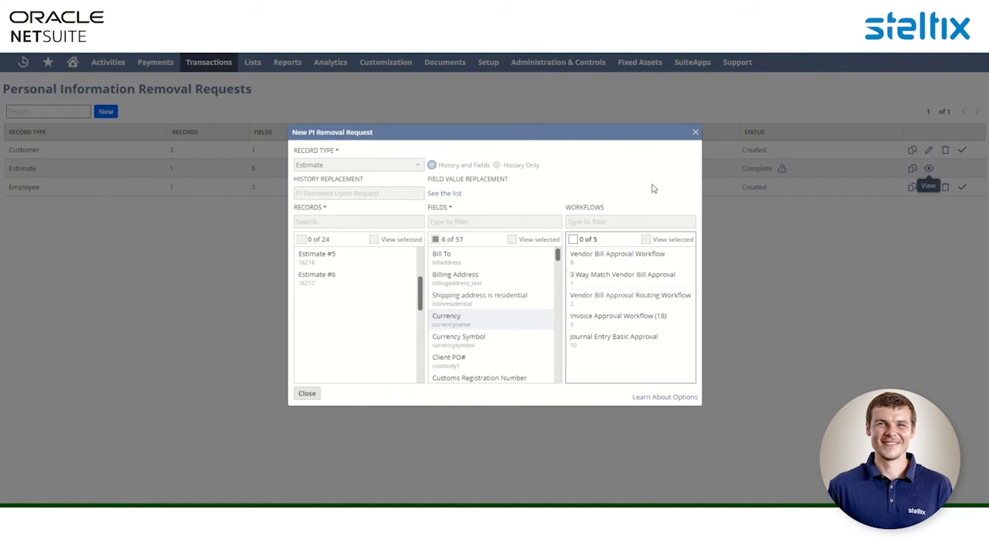
click(695, 132)
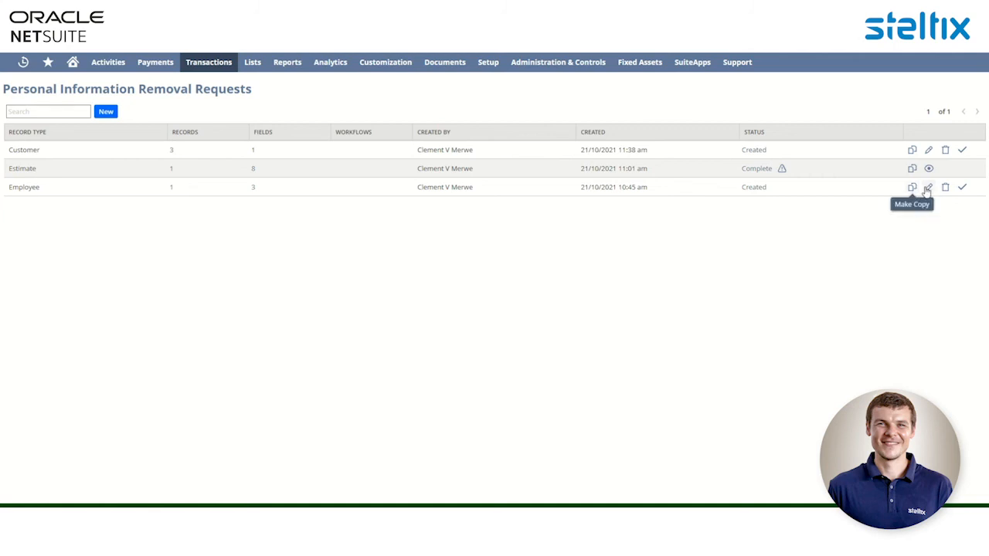
Step: Check the Employee removal request without changing it, and approve it, confirming the permanent data removal
click(927, 189)
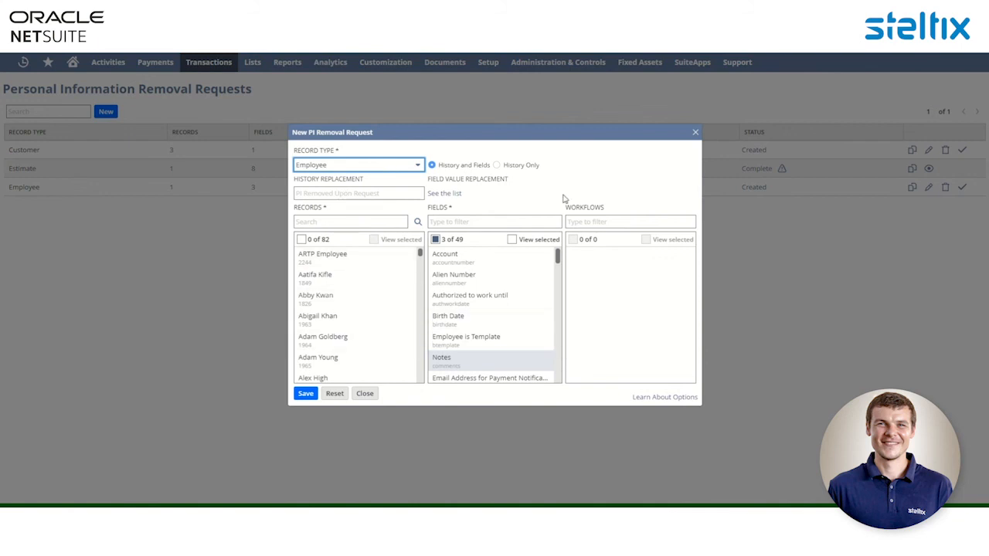
click(363, 393)
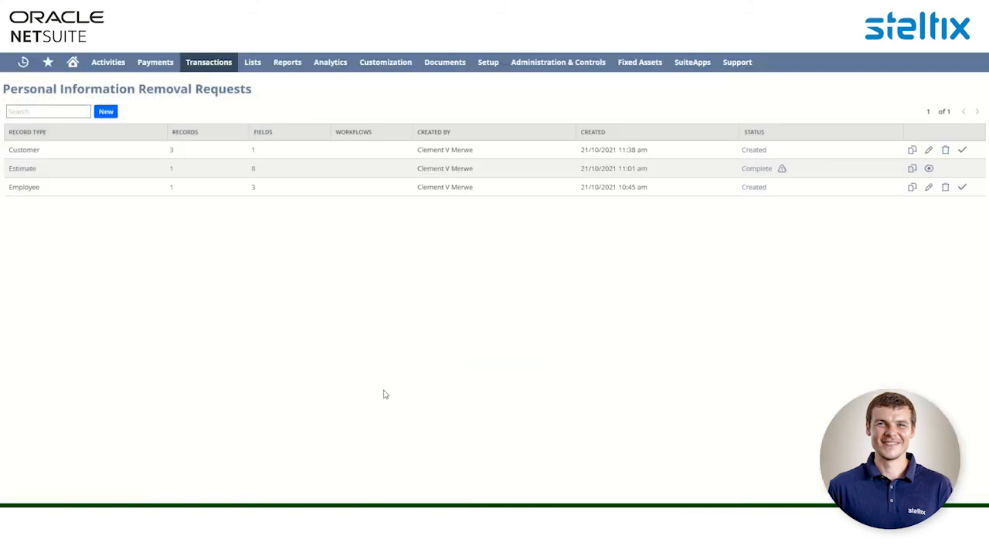
click(962, 188)
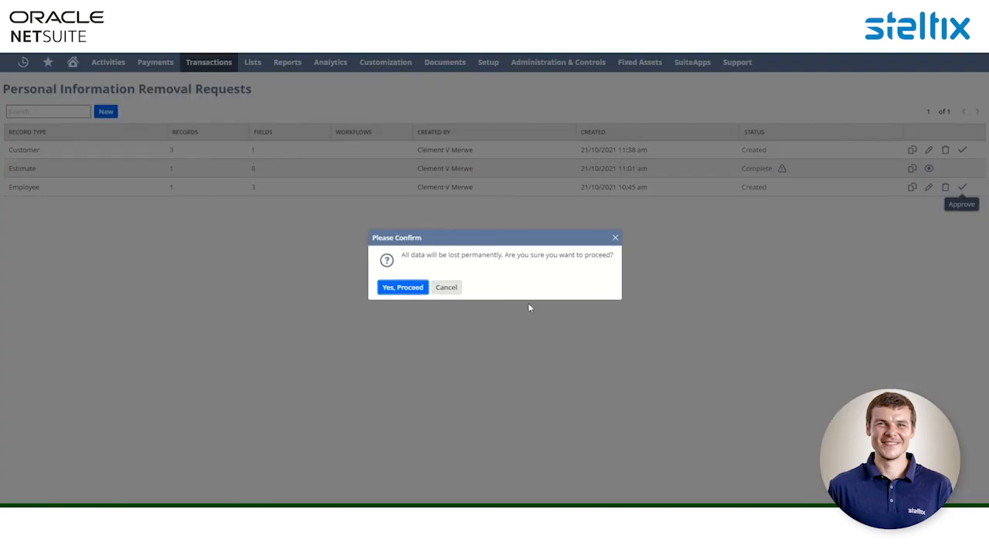
click(403, 292)
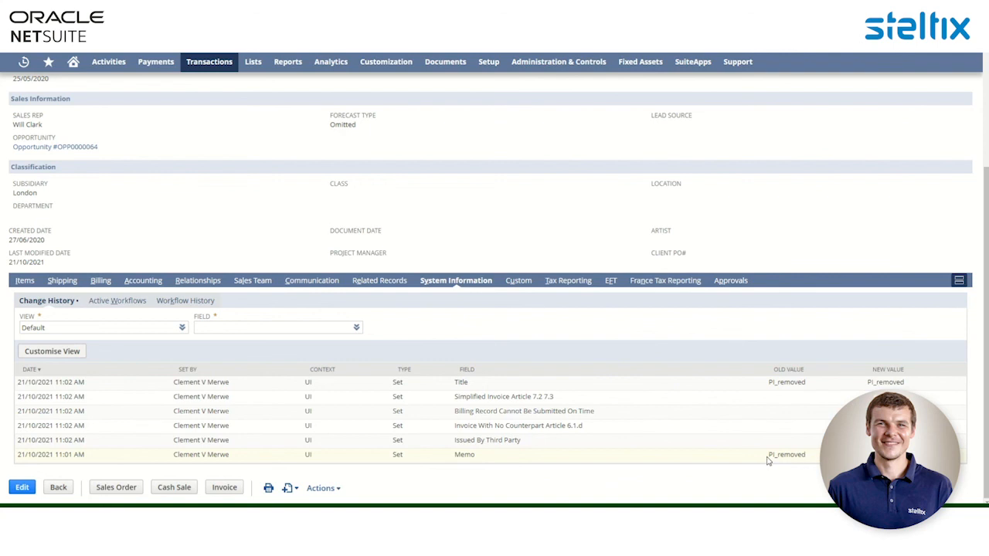
Step: Examine the old and new values for Memo and Title in the estimate's change history
drag(767, 459, 808, 458)
click(885, 455)
drag(768, 381, 905, 387)
click(491, 255)
Step: Inspect the Title and Memo field values in the estimate's main information, and return to the change history
scroll(226, 239, up, 1)
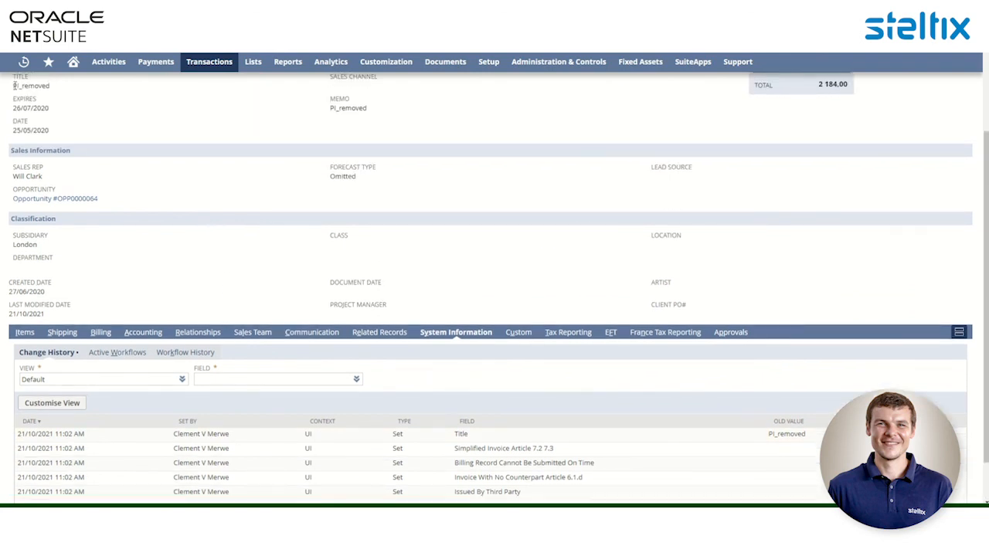
drag(13, 86, 53, 87)
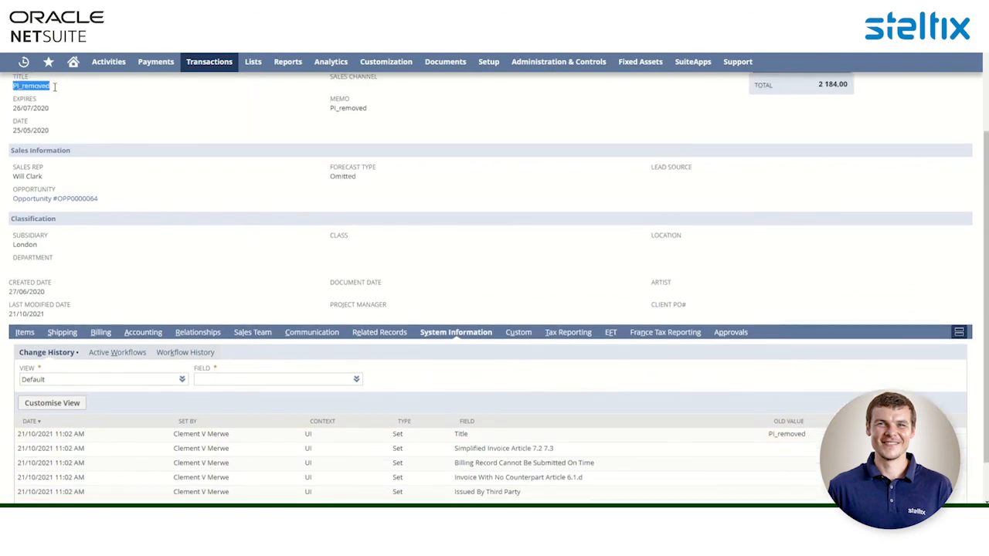
click(333, 108)
mouse_move(334, 108)
mouse_down()
mouse_move(376, 118)
mouse_move(330, 114)
mouse_up()
click(376, 115)
click(348, 130)
scroll(287, 175, down, 1)
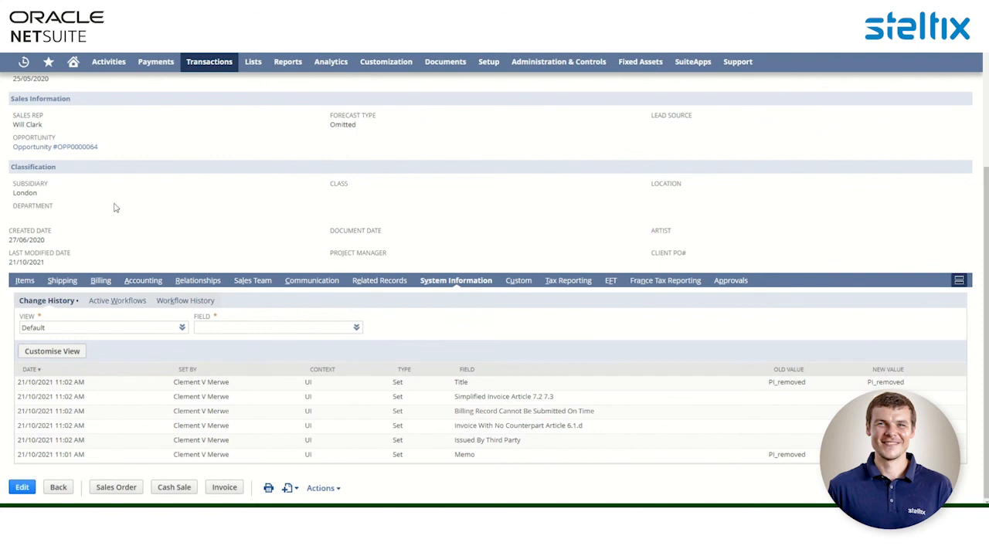